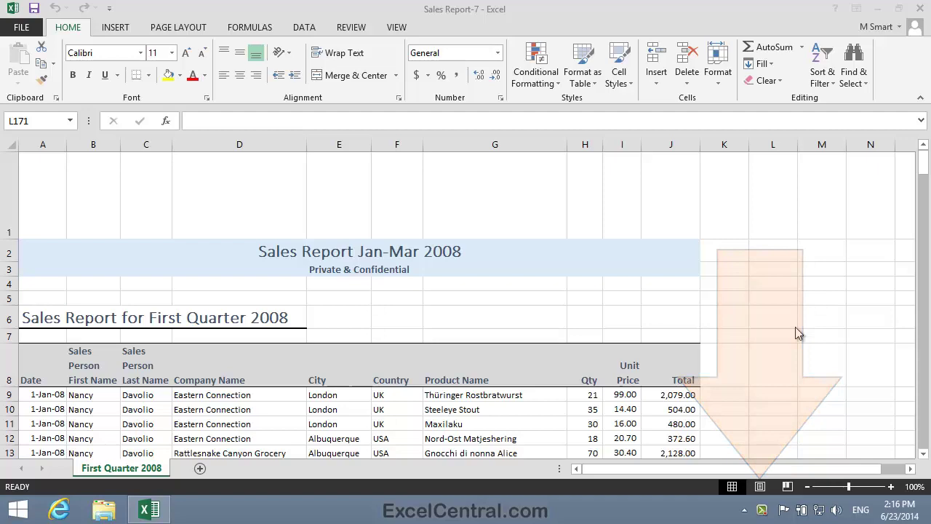
# Step: Switch the First Quarter 2008 sales sheet to Page Layout view
pyautogui.click(761, 488)
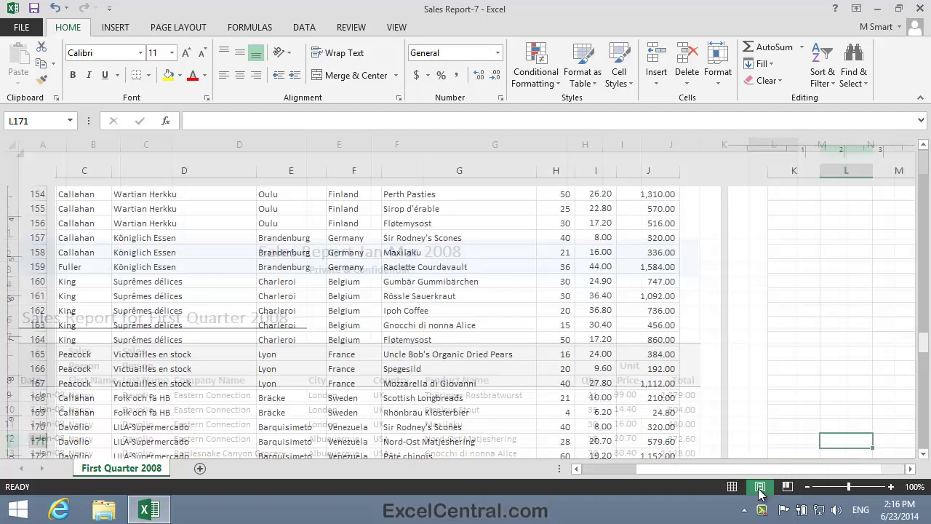
pyautogui.click(732, 488)
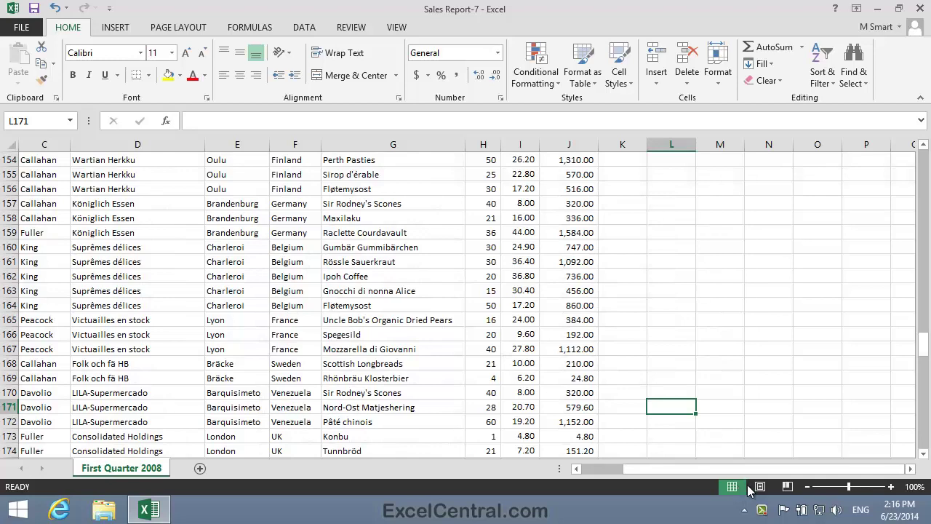
pyautogui.click(760, 488)
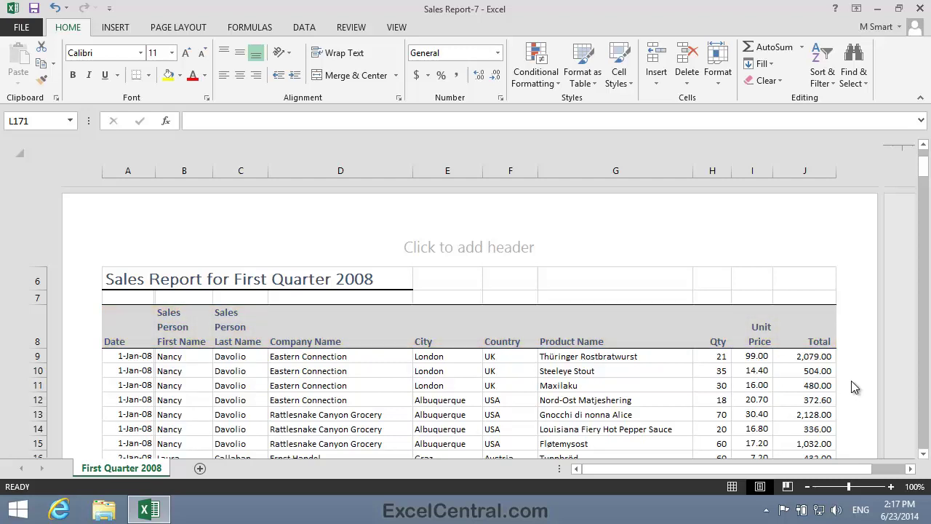
# Step: Browse down through the printed pages, then return to the top of the report
pyautogui.press('pageup')
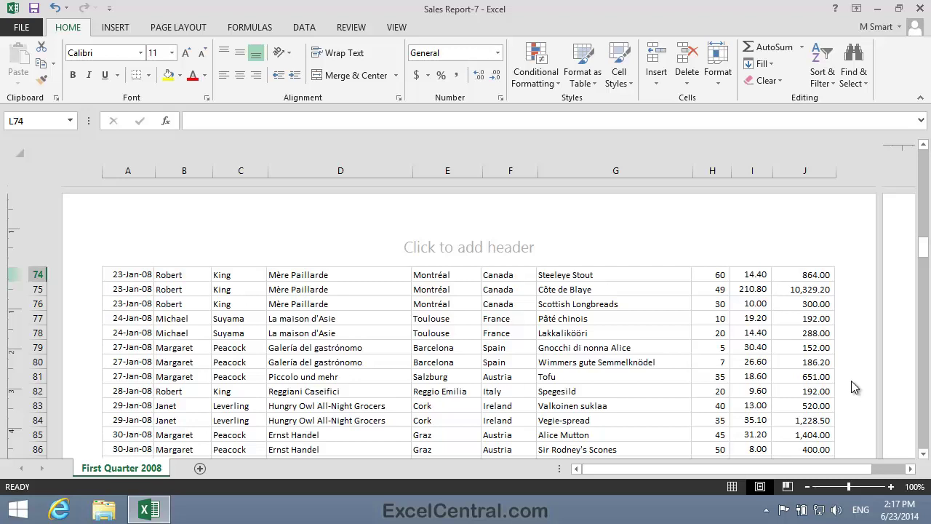
pyautogui.hotkey('ctrl', 'Up')
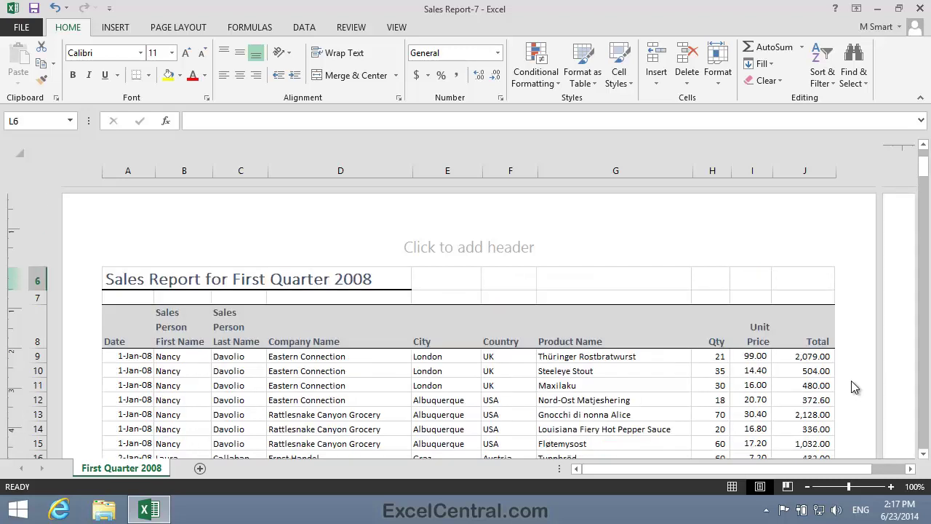
pyautogui.hotkey('ctrl', 'Down')
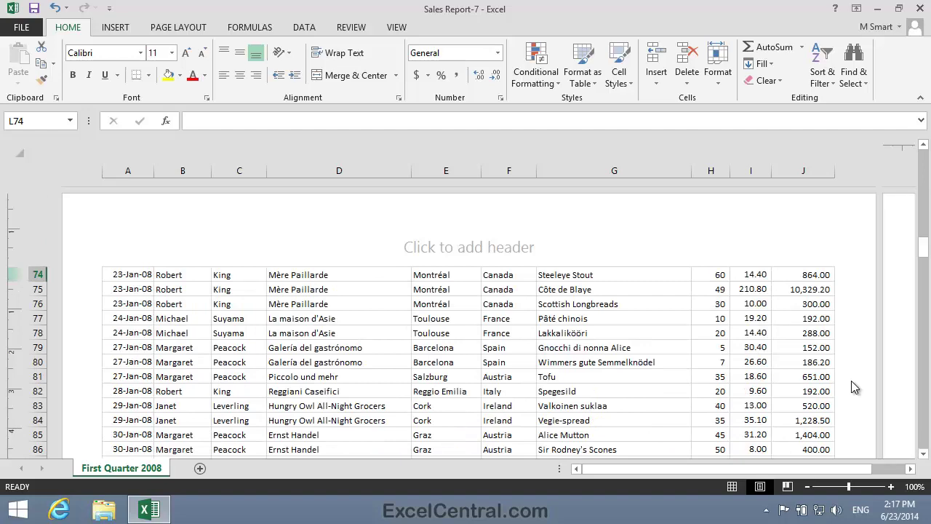
pyautogui.hotkey('ctrl', 'Down')
pyautogui.hotkey('ctrl', 'Down')
pyautogui.hotkey('ctrl', 'Up')
pyautogui.hotkey('ctrl', 'Up')
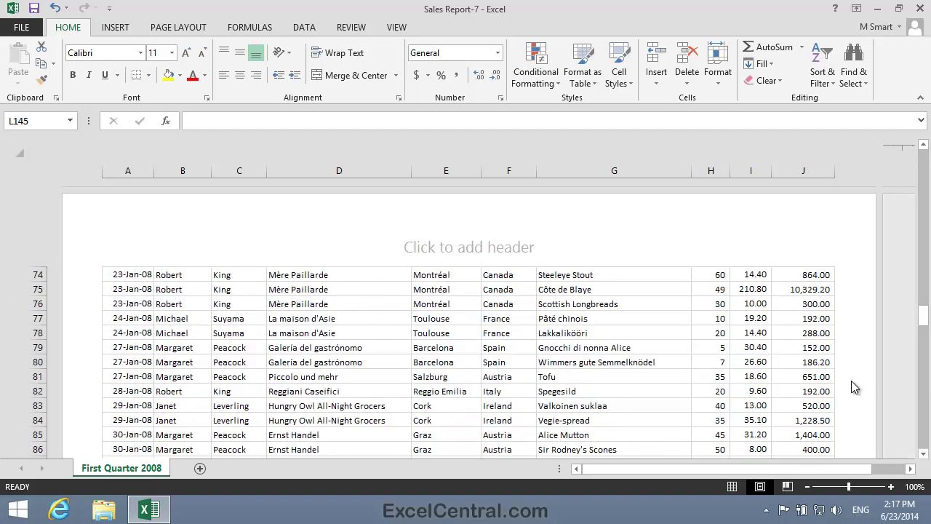
pyautogui.hotkey('ctrl', 'Up')
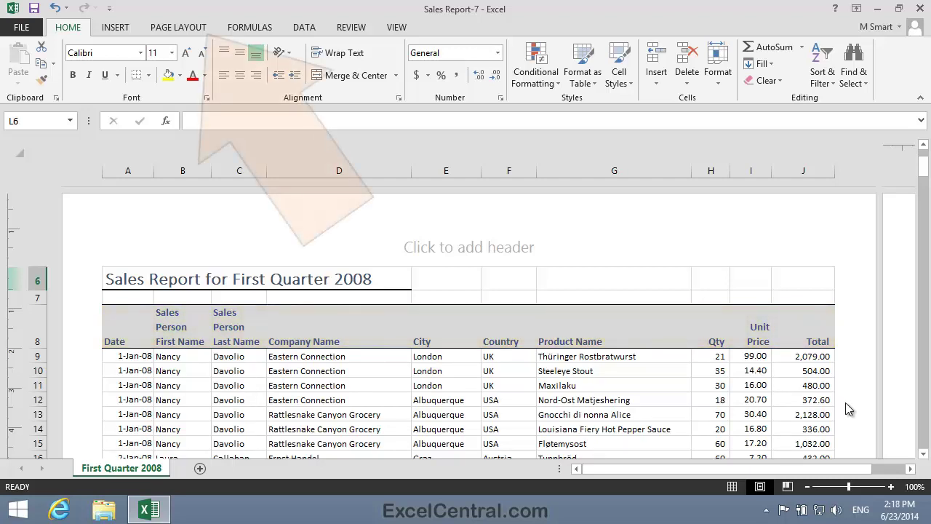
# Step: Set Print Titles rows to repeat at top to $8:$8, the column headings row
pyautogui.click(170, 32)
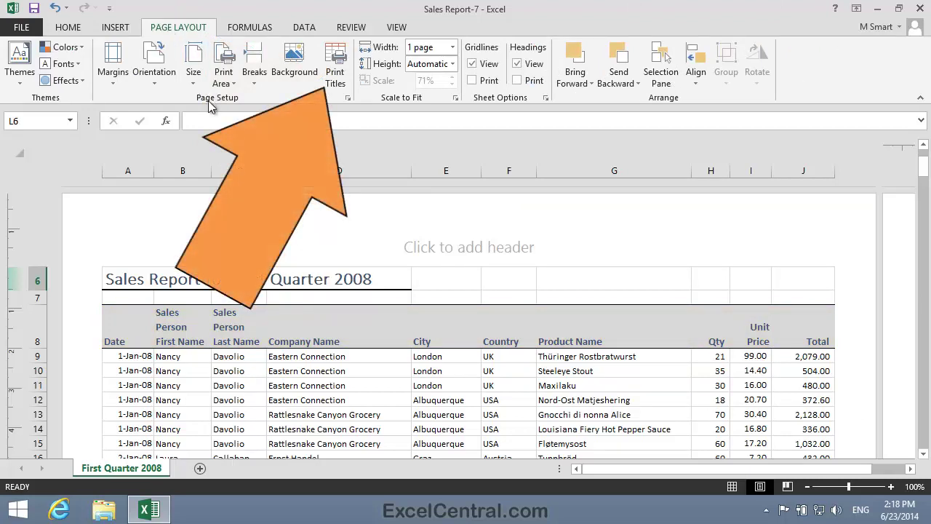
pyautogui.click(336, 69)
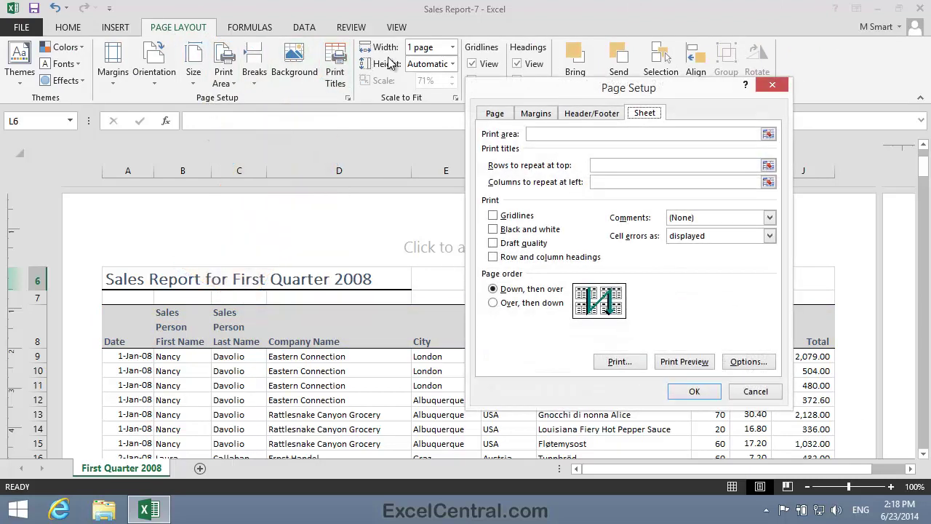
pyautogui.moveTo(615, 86); pyautogui.dragTo(709, 80)
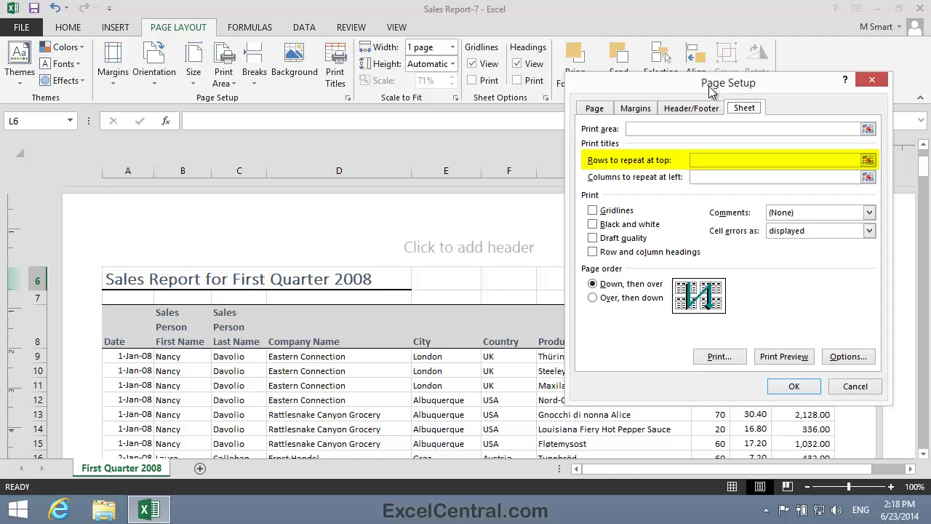
pyautogui.click(743, 160)
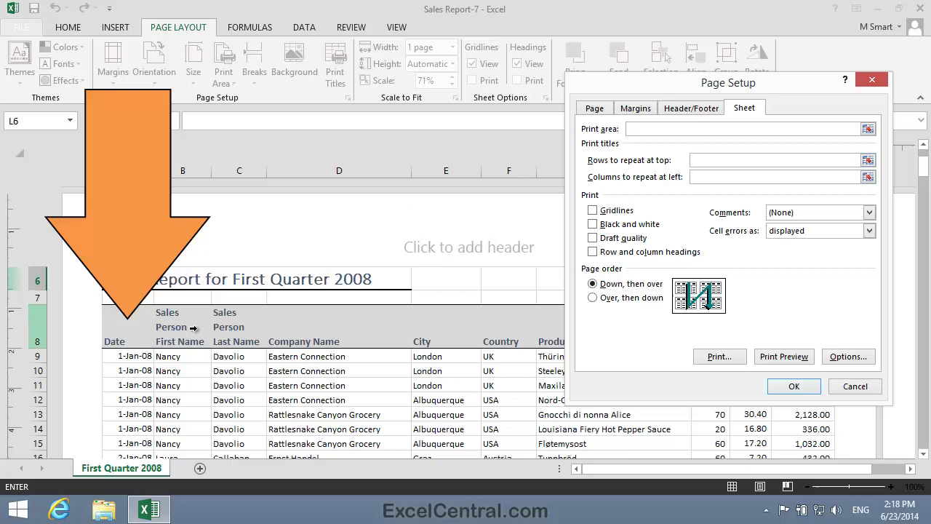
pyautogui.click(136, 320)
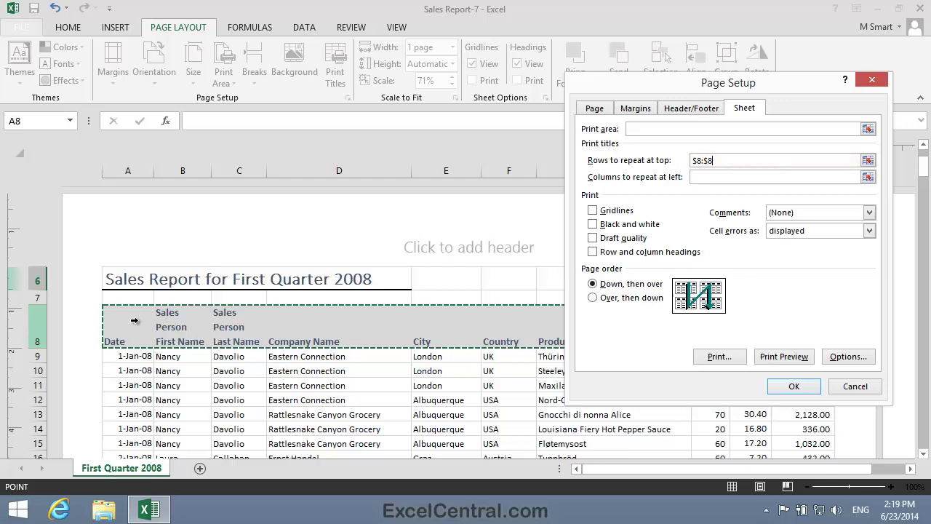
pyautogui.click(808, 392)
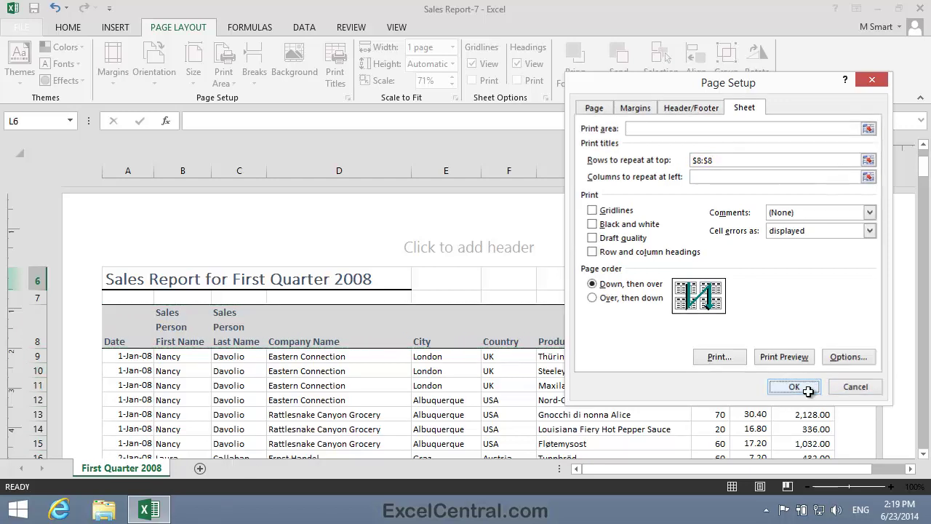
# Step: Open the print preview and step through all 5 pages of the report
pyautogui.click(21, 27)
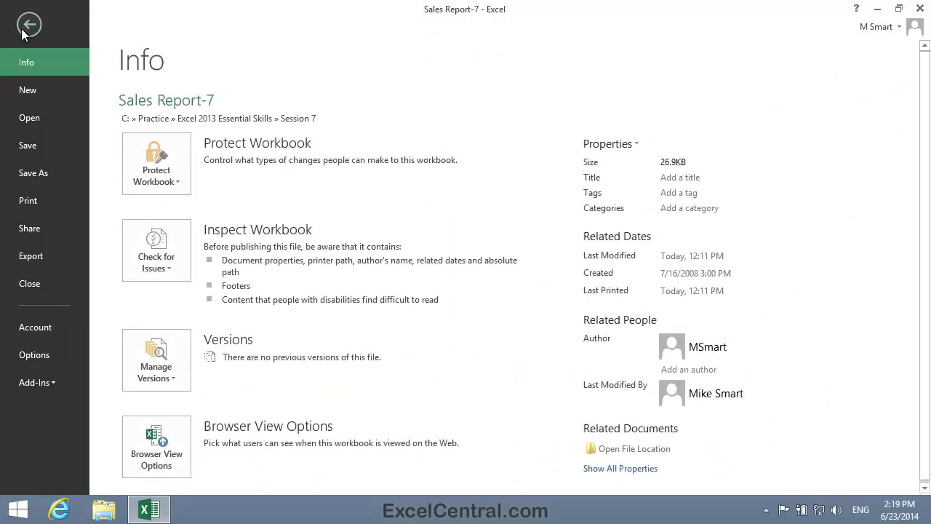
pyautogui.click(29, 203)
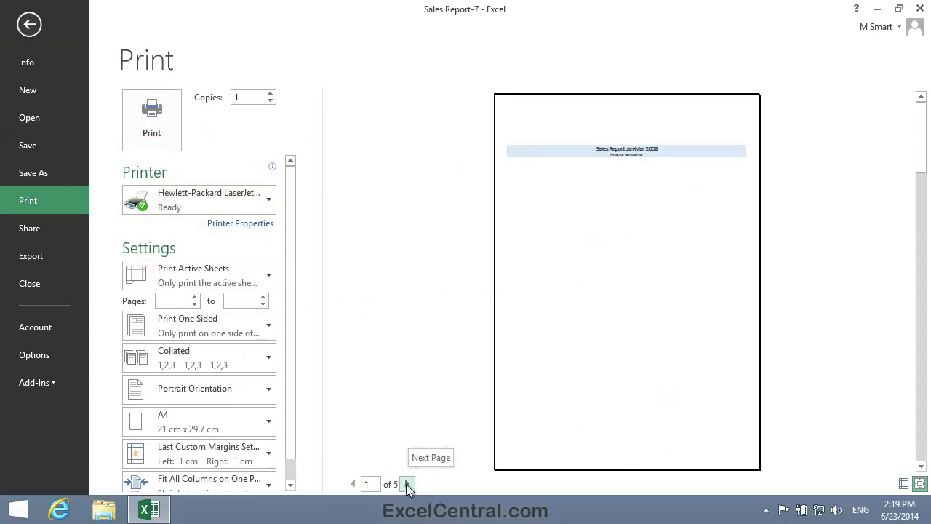
pyautogui.click(408, 485)
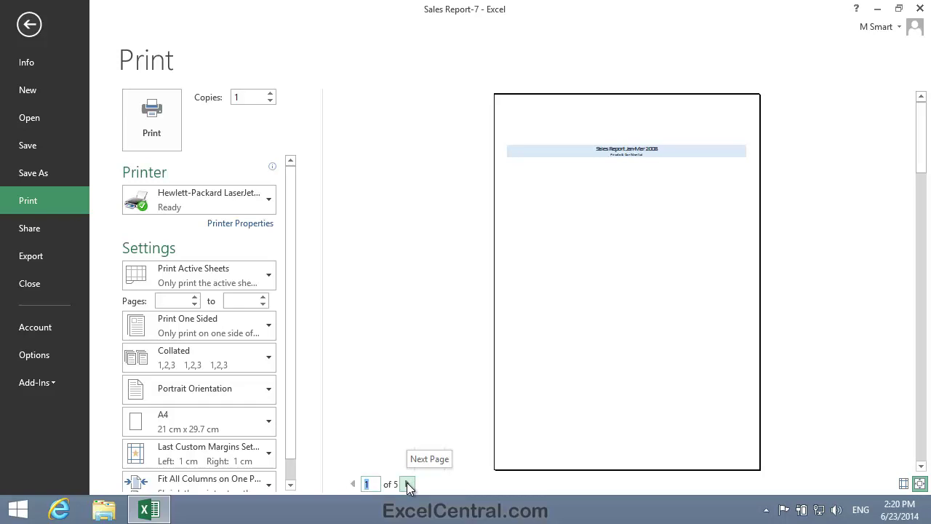
pyautogui.click(407, 485)
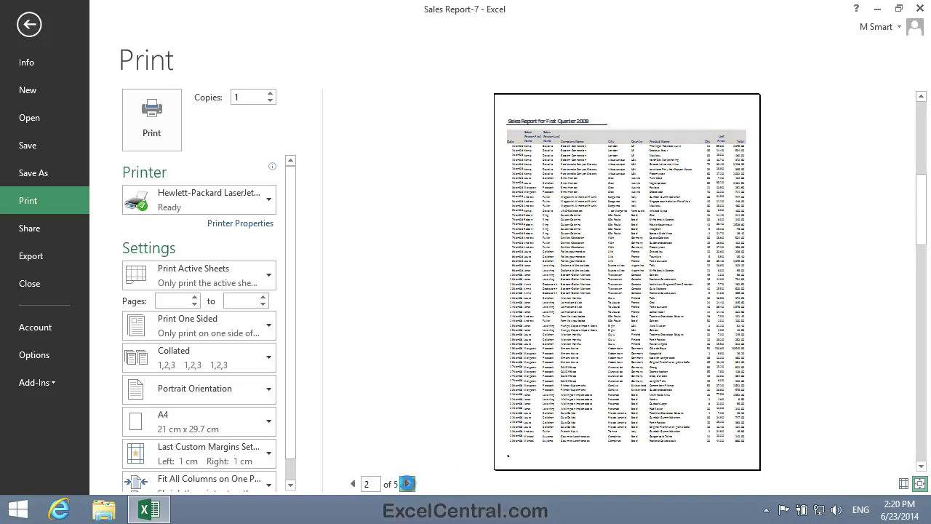
pyautogui.click(408, 485)
pyautogui.click(407, 484)
pyautogui.click(408, 484)
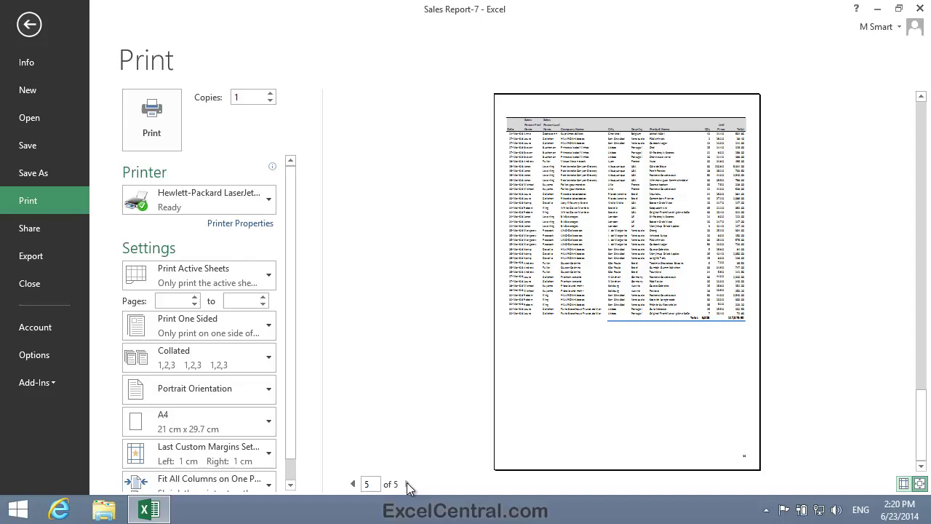
pyautogui.scroll(4, 400, 290)
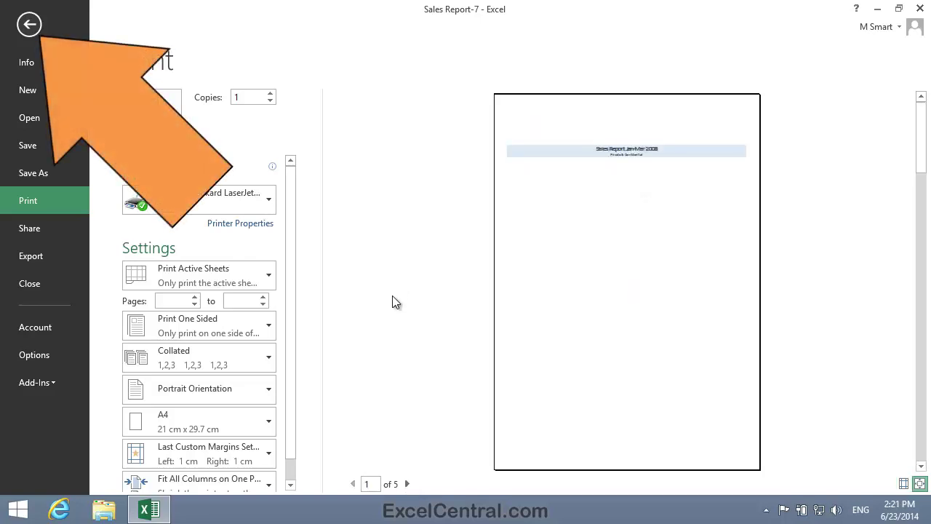
# Step: Return to the worksheet and turn on Gridlines Print in Sheet Options
pyautogui.click(29, 25)
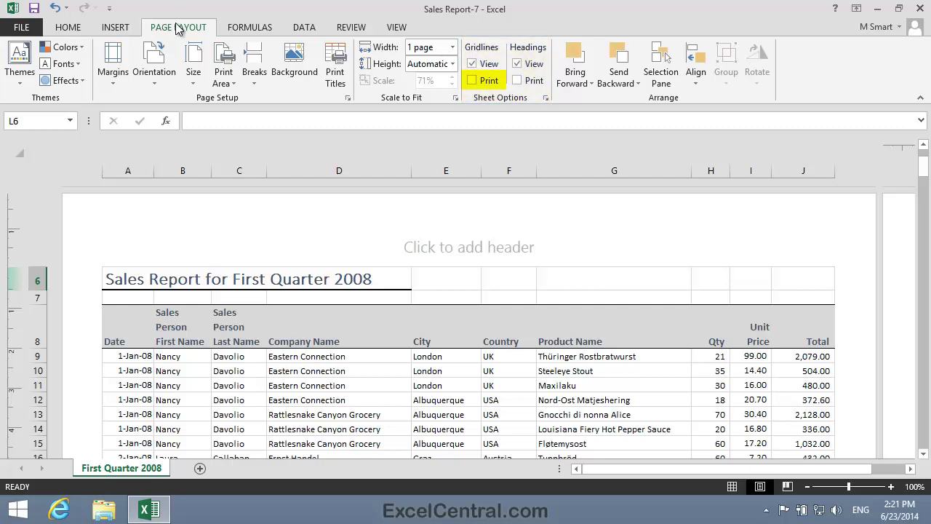
pyautogui.click(474, 81)
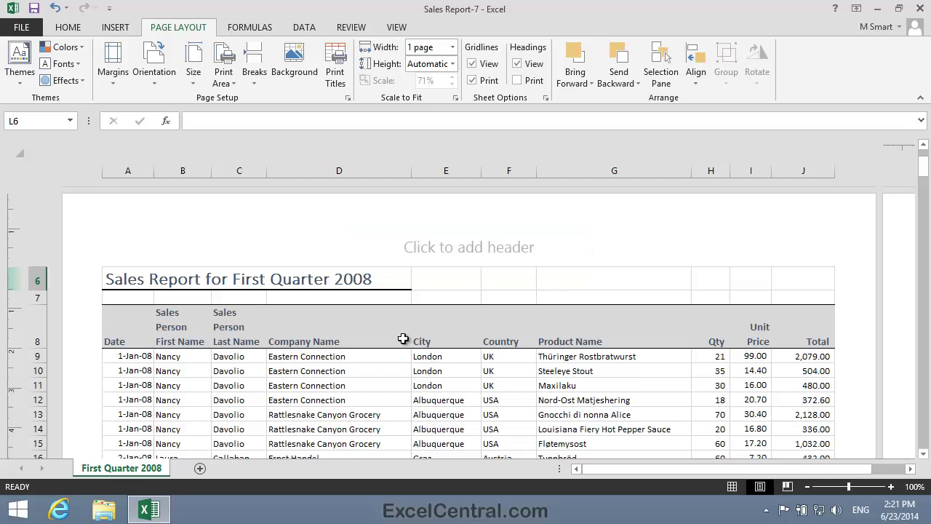
# Step: Preview page 2 of 5 of the printout, now with gridlines around the data
pyautogui.click(21, 27)
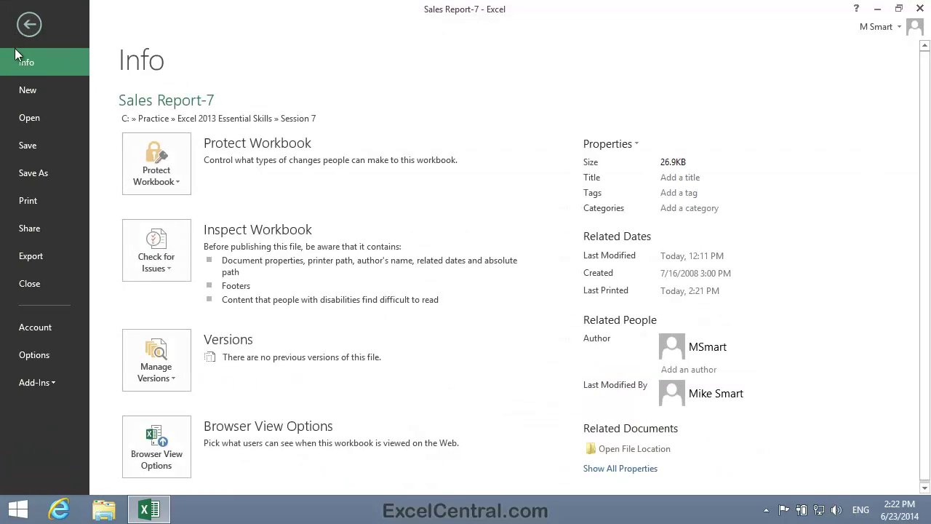
pyautogui.click(32, 206)
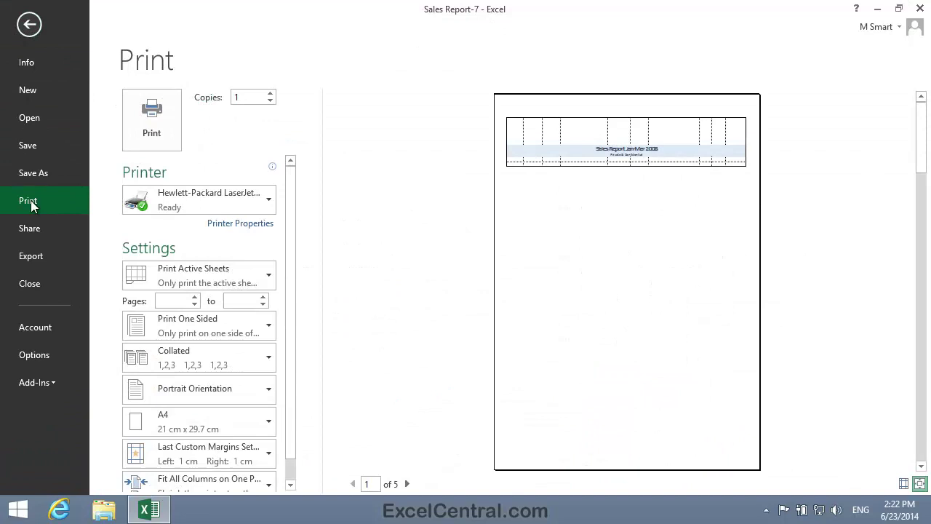
pyautogui.click(407, 484)
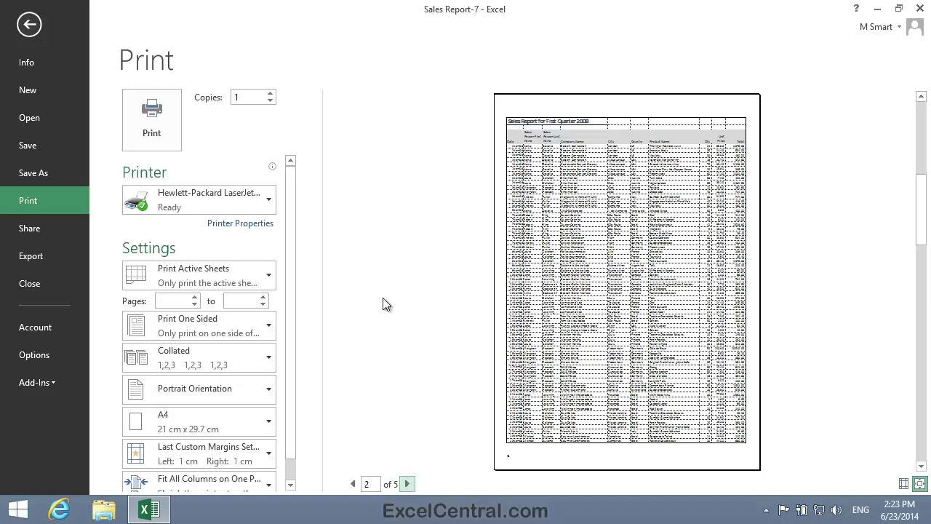
# Step: Return to the worksheet and turn on Headings Print in Sheet Options
pyautogui.click(29, 25)
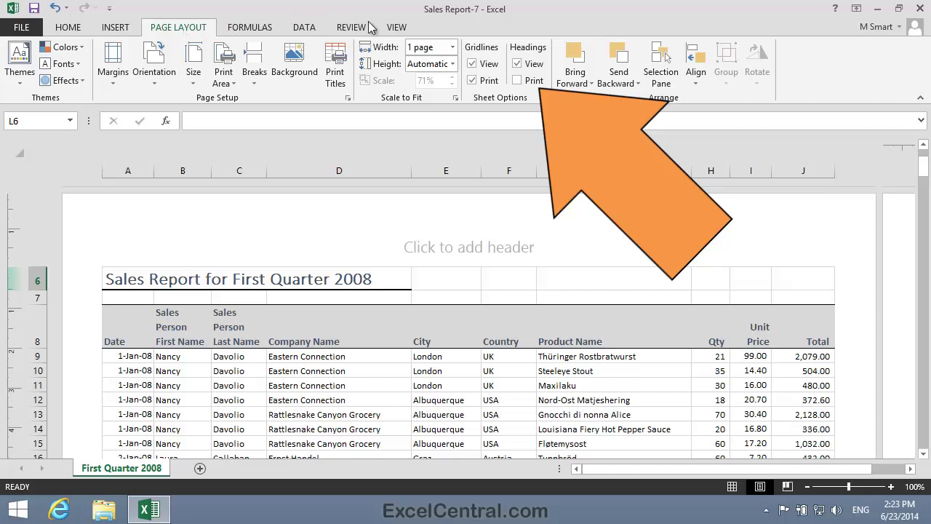
pyautogui.click(517, 80)
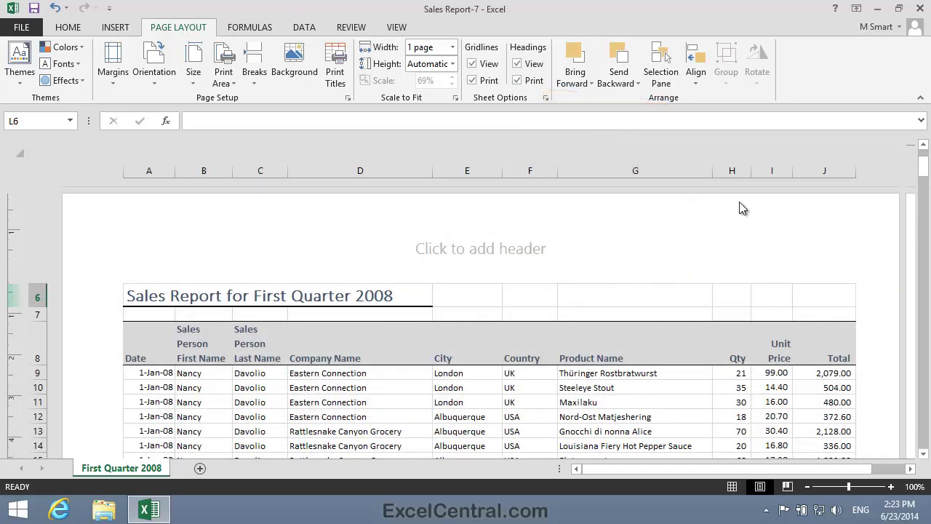
# Step: Preview page 2 of 5 zoomed to page, showing printed headings and gridlines
pyautogui.click(24, 29)
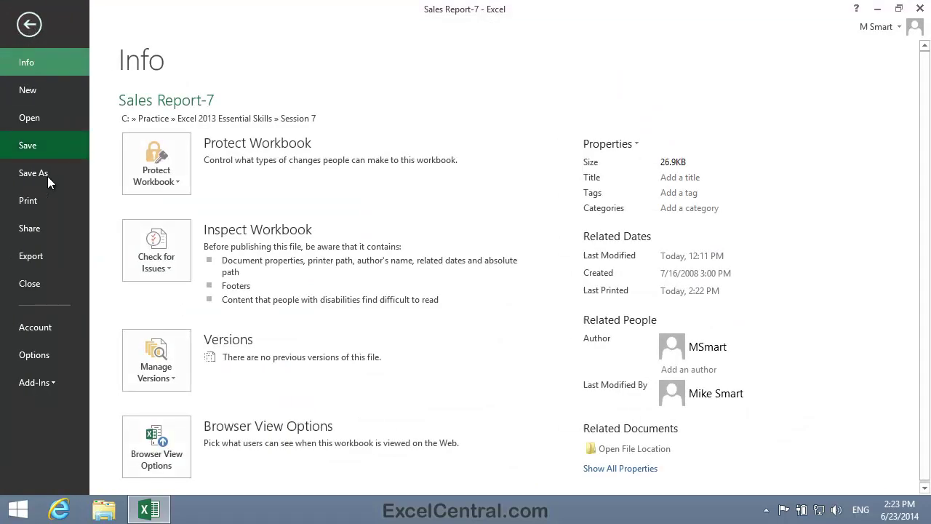
pyautogui.click(37, 201)
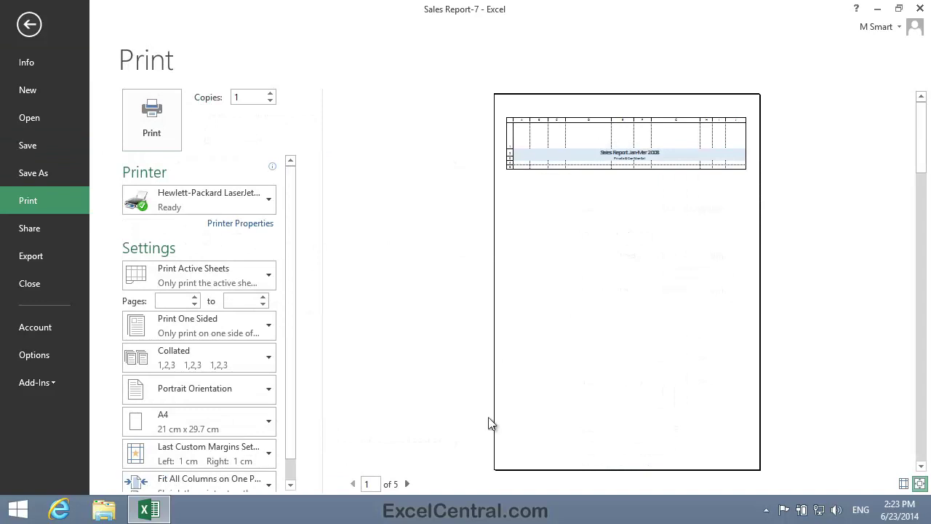
pyautogui.click(407, 484)
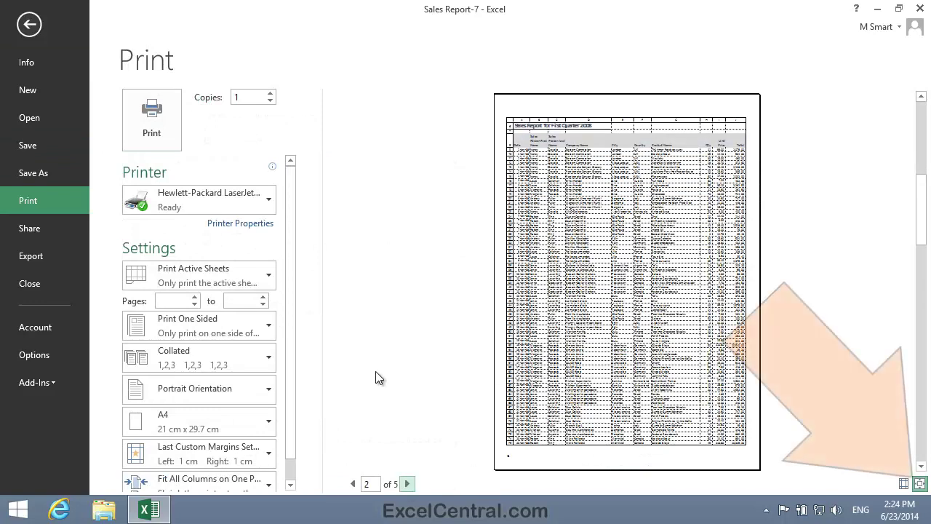
pyautogui.click(920, 484)
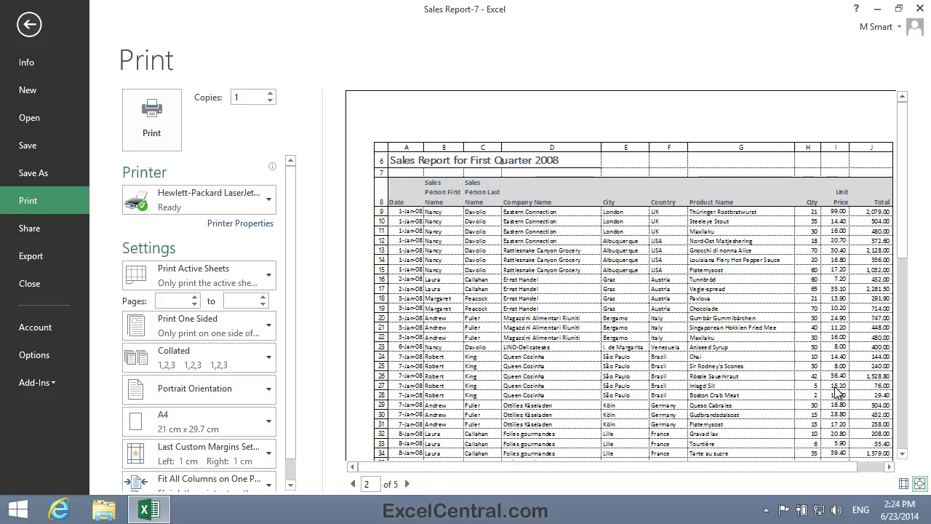
# Step: Return to the worksheet and turn off both Gridlines Print and Headings Print
pyautogui.click(29, 25)
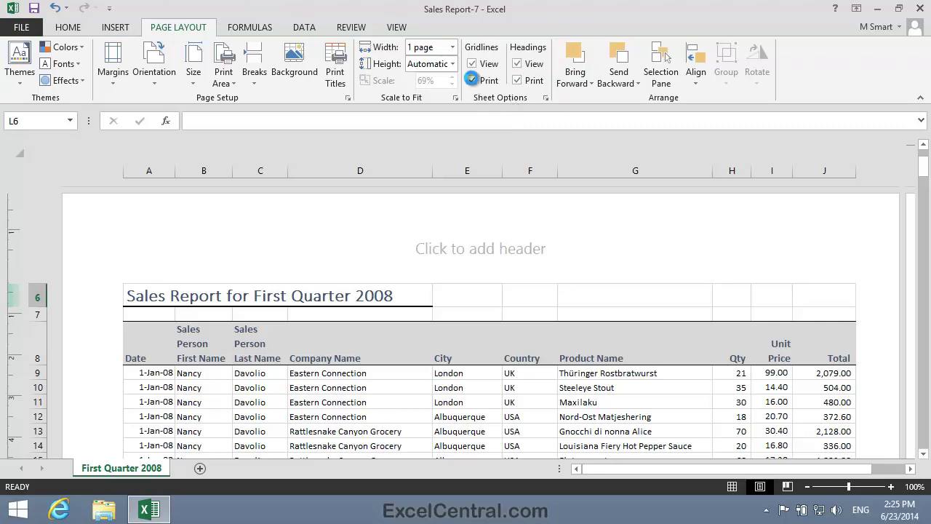
pyautogui.click(471, 80)
pyautogui.click(517, 80)
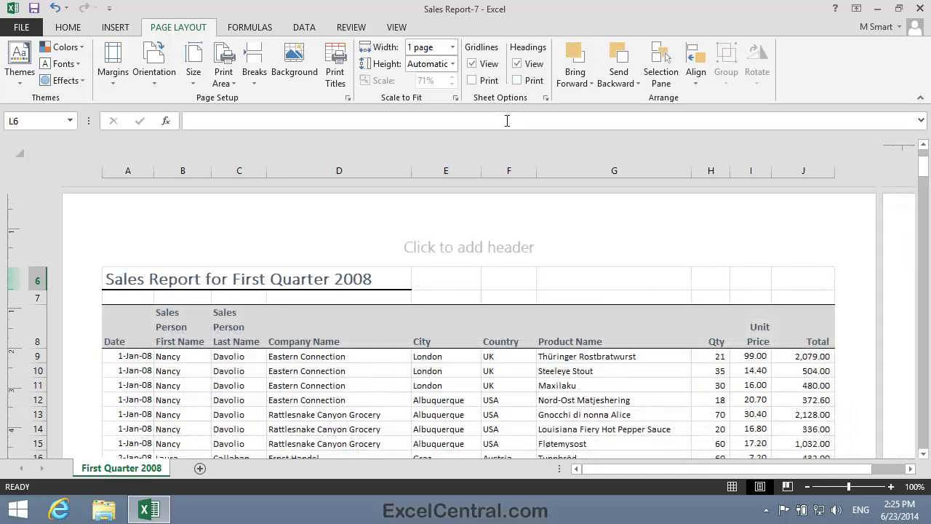
# Step: Save As, renaming Sales Report-7 to Sales Report-8, in the parent Excel 2013 Essential Skills folder
pyautogui.click(22, 27)
pyautogui.click(67, 170)
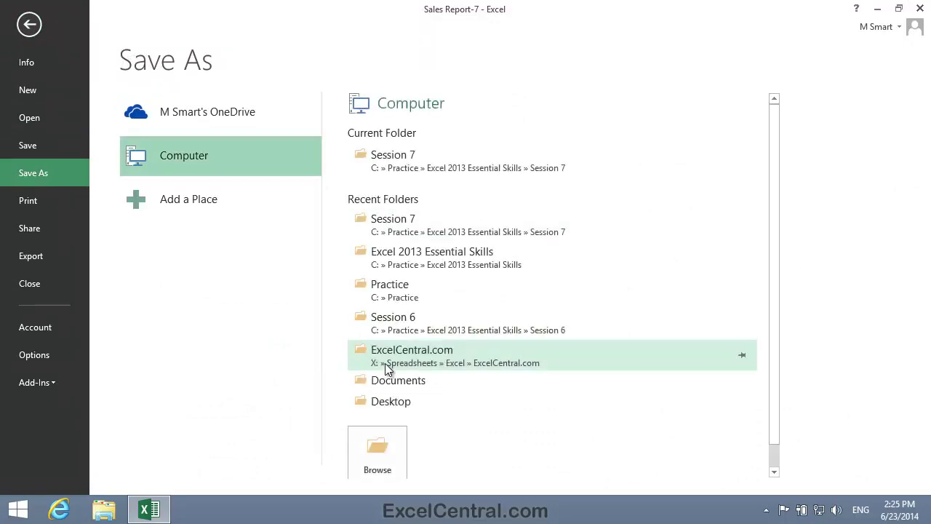
pyautogui.click(386, 465)
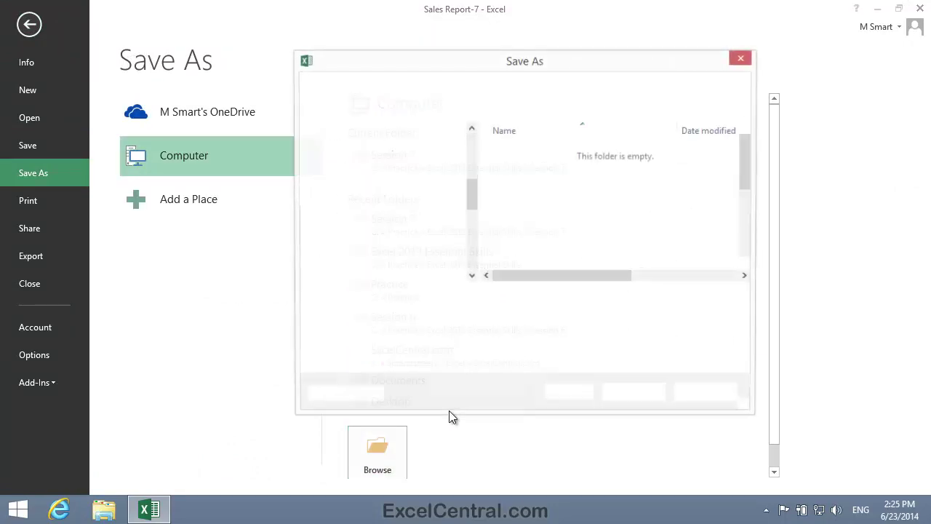
pyautogui.click(457, 297)
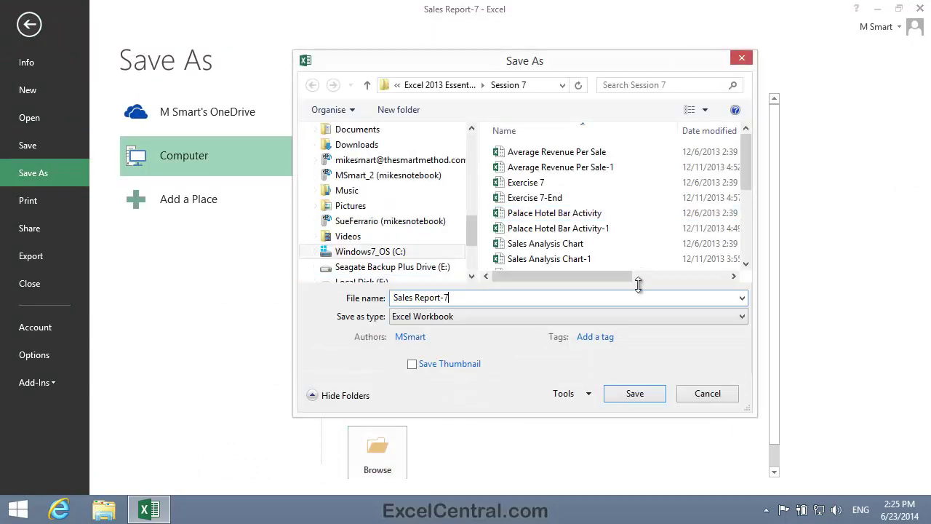
pyautogui.press('BackSpace')
pyautogui.write('8')
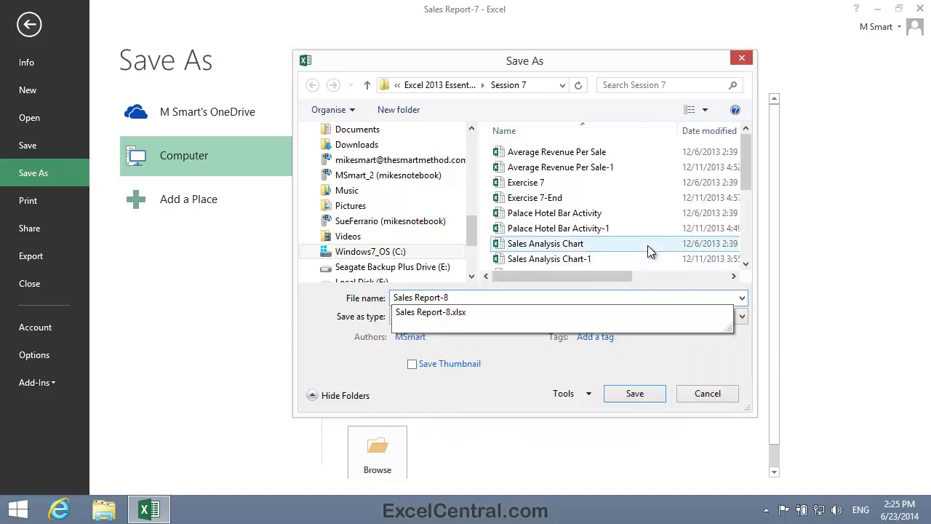
pyautogui.click(451, 84)
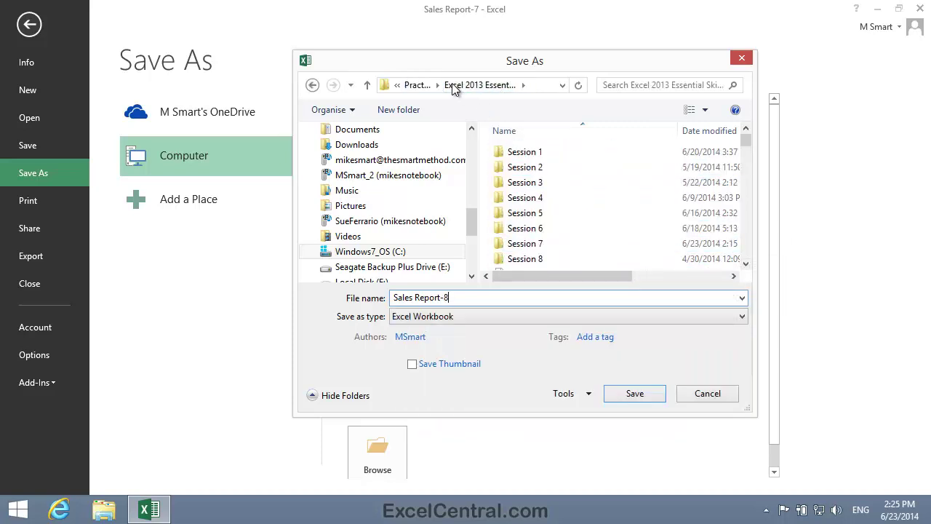
pyautogui.click(645, 393)
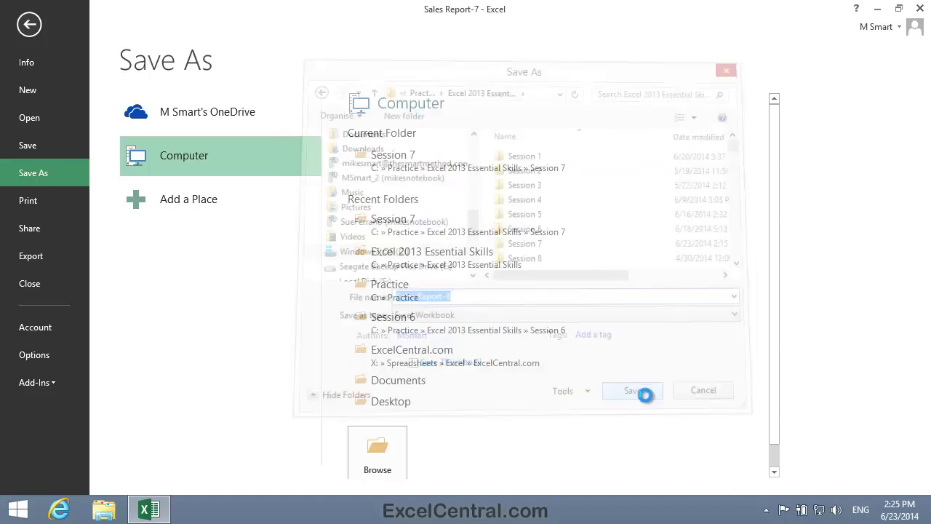